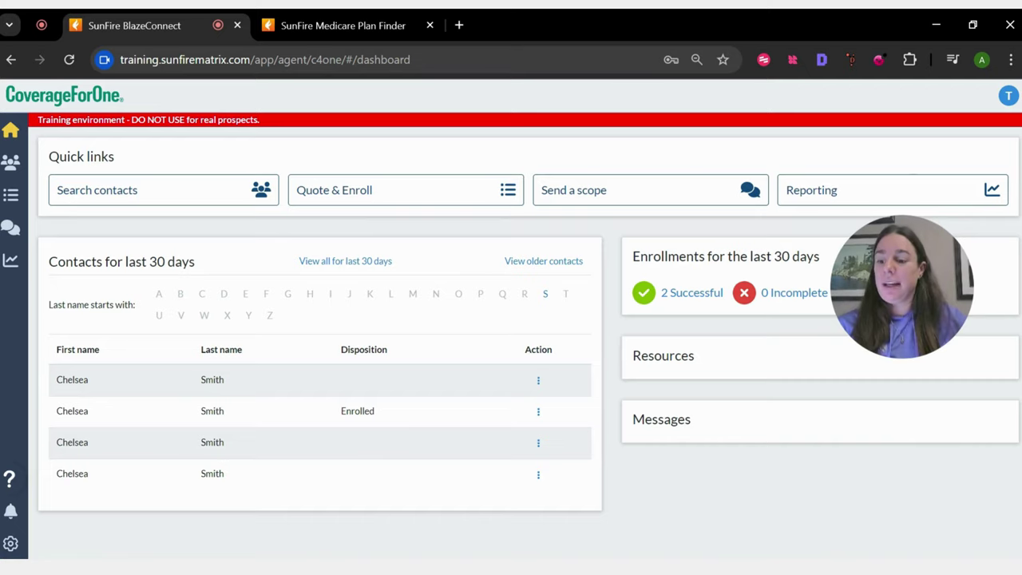
- Copy the agent's PURL link to the clipboard from the Agent profile page
{"action": "left_click", "coordinate": [11, 546]}
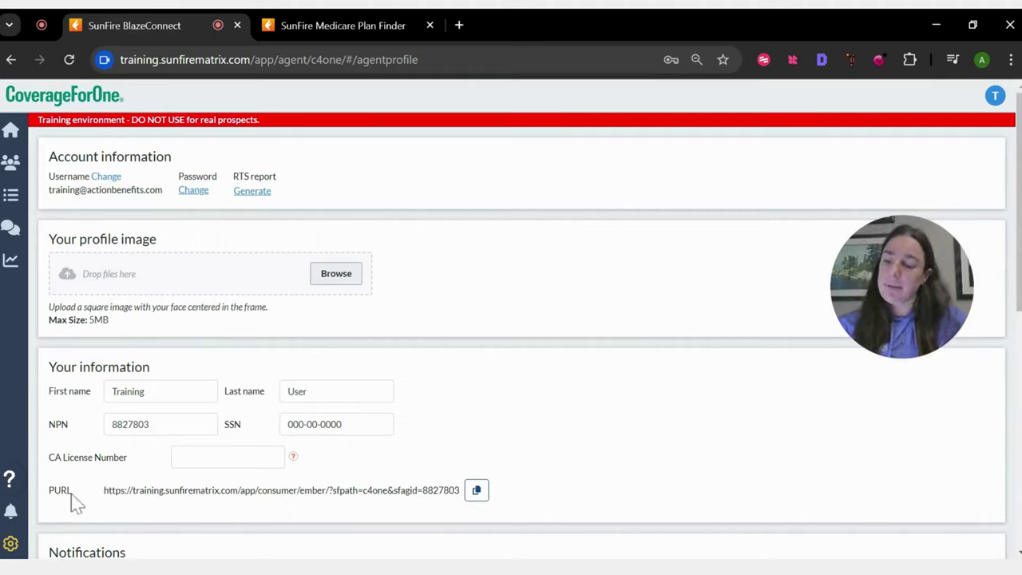
{"action": "left_click", "coordinate": [475, 495]}
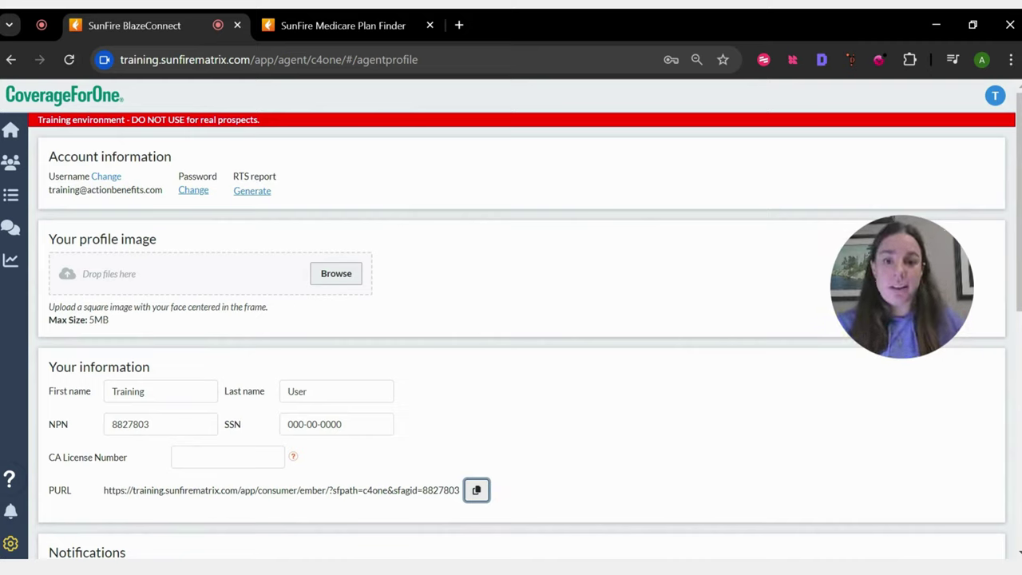
- In the Plan Finder tab, start Help me choose with ZIP code 48075 and continue
{"action": "left_click", "coordinate": [328, 33]}
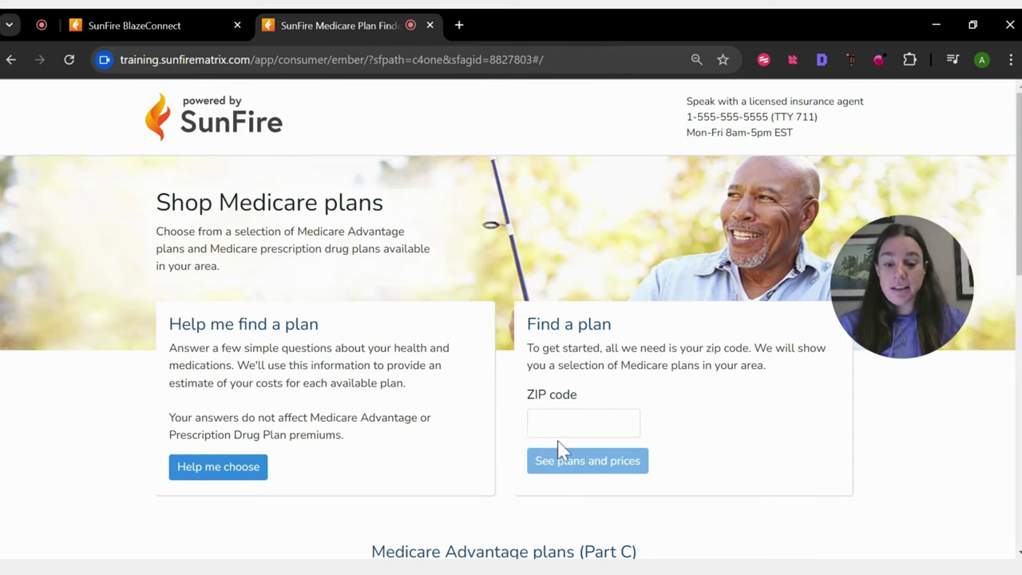
{"action": "left_click", "coordinate": [222, 473]}
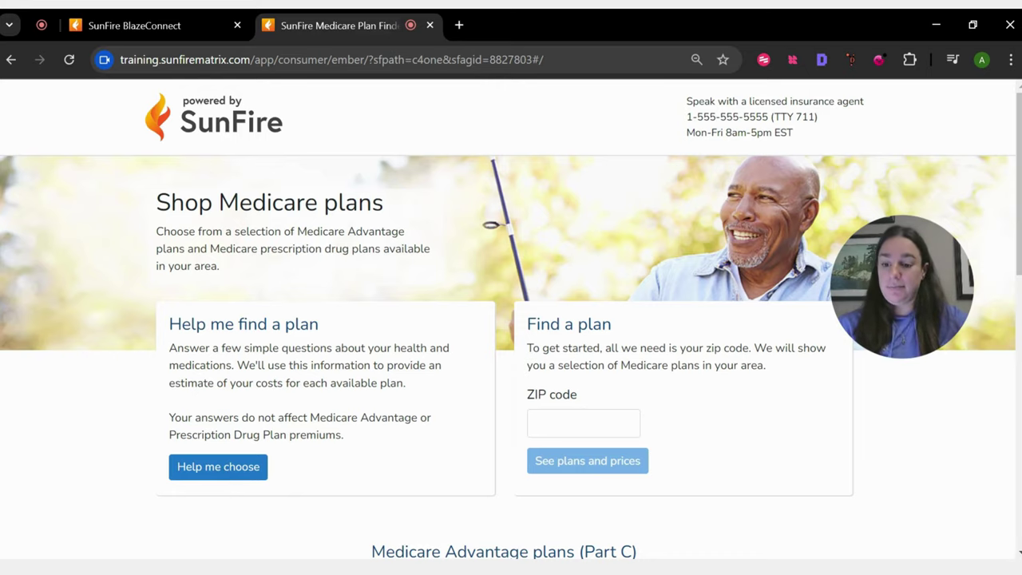
{"action": "left_click", "coordinate": [170, 293]}
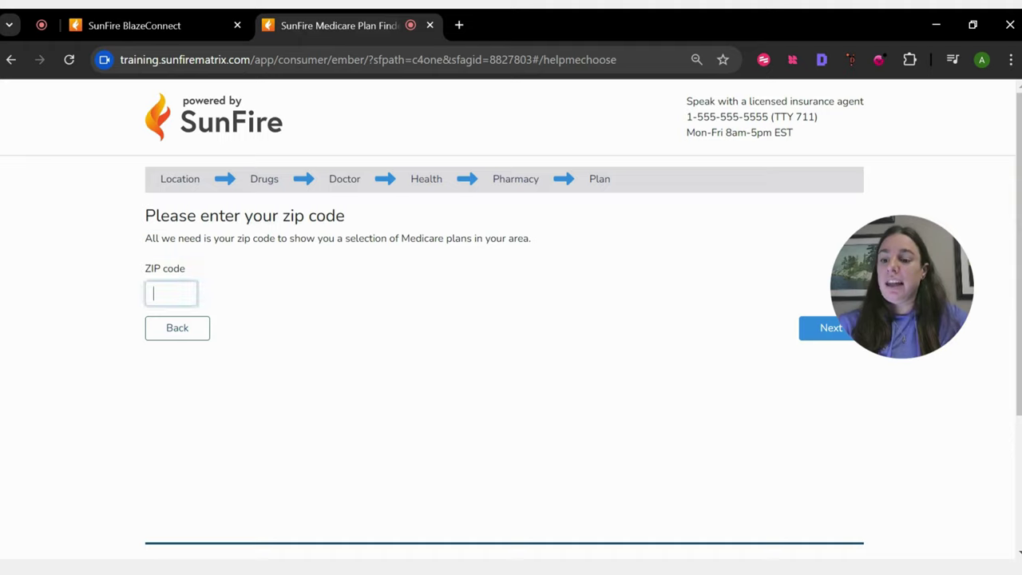
{"action": "type", "text": "48075"}
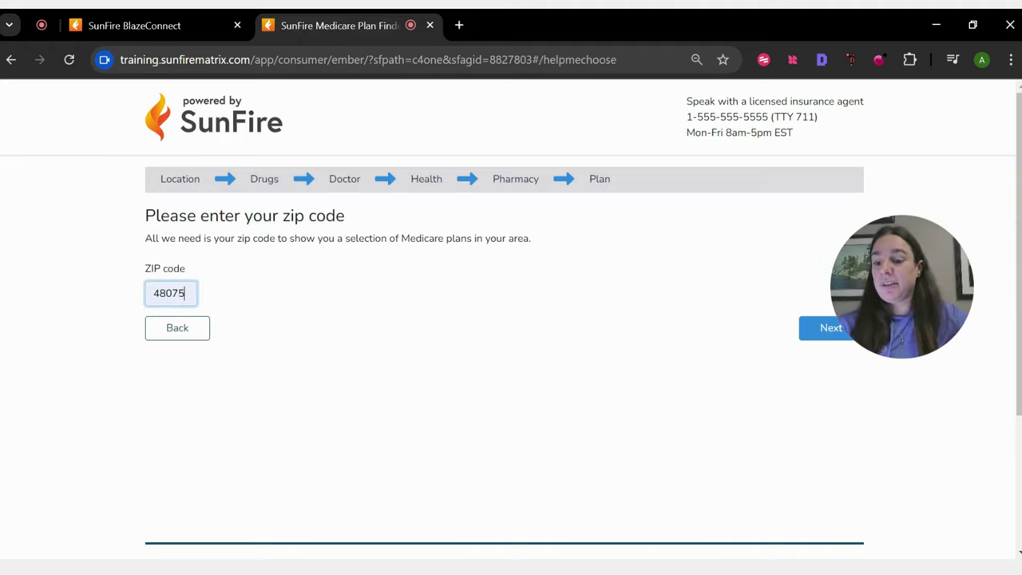
{"action": "left_click", "coordinate": [808, 341]}
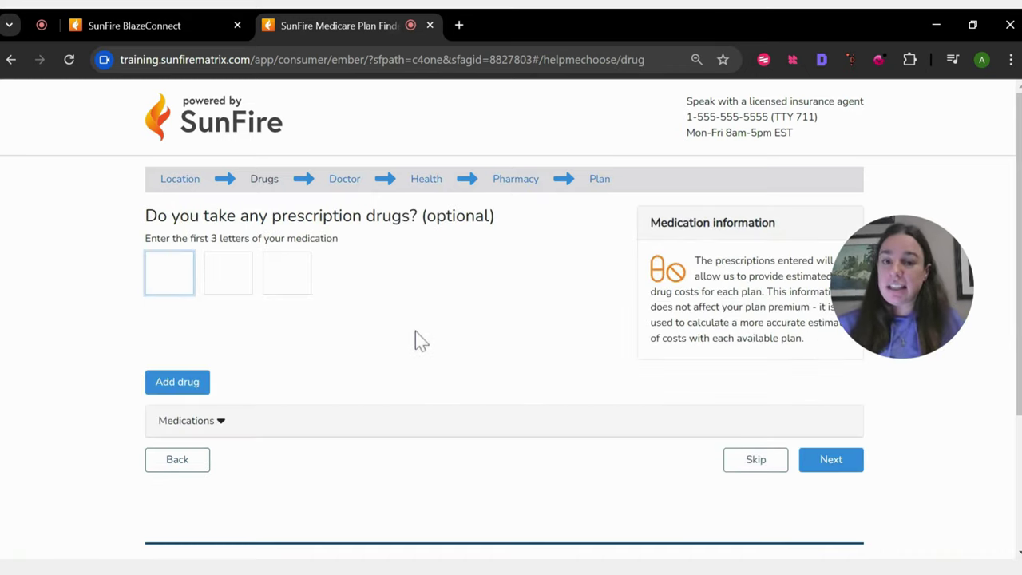
- Add Albuterol Sulfate 0.083% in the 25-container package, refilled every month, as a drug
{"action": "type", "text": "ALB"}
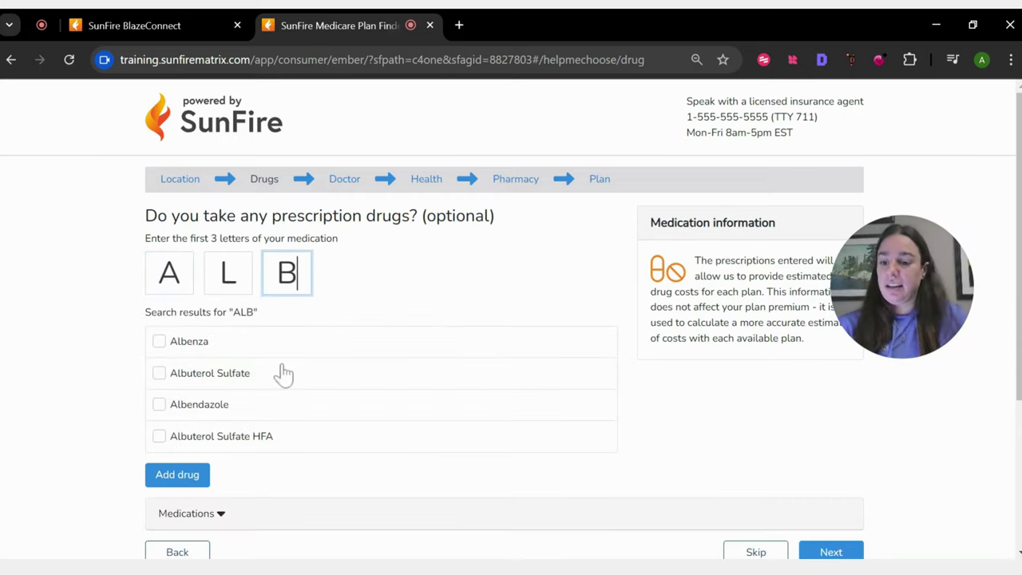
{"action": "left_click", "coordinate": [283, 373]}
{"action": "left_click", "coordinate": [160, 331]}
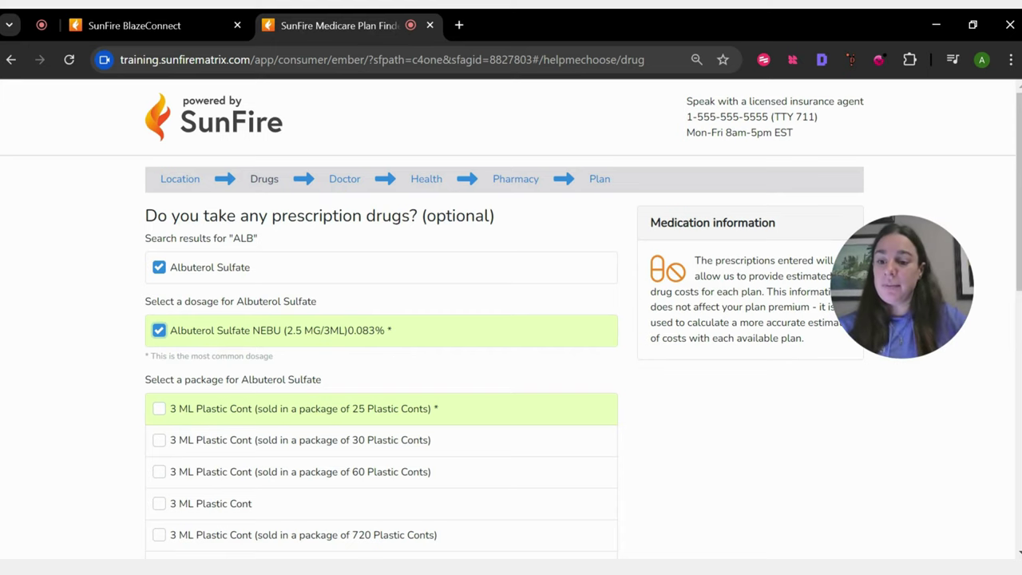
{"action": "scroll", "coordinate": [146, 326], "scroll_direction": "down", "scroll_amount": 1}
{"action": "left_click", "coordinate": [160, 329]}
{"action": "scroll", "coordinate": [65, 343], "scroll_direction": "down", "scroll_amount": 1}
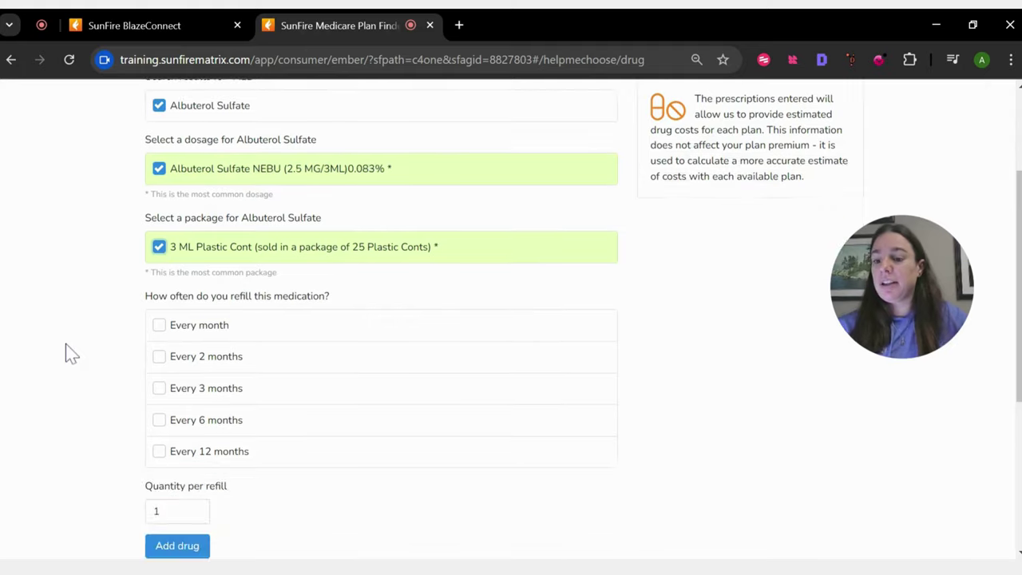
{"action": "left_click", "coordinate": [157, 326]}
{"action": "scroll", "coordinate": [79, 342], "scroll_direction": "down", "scroll_amount": 1}
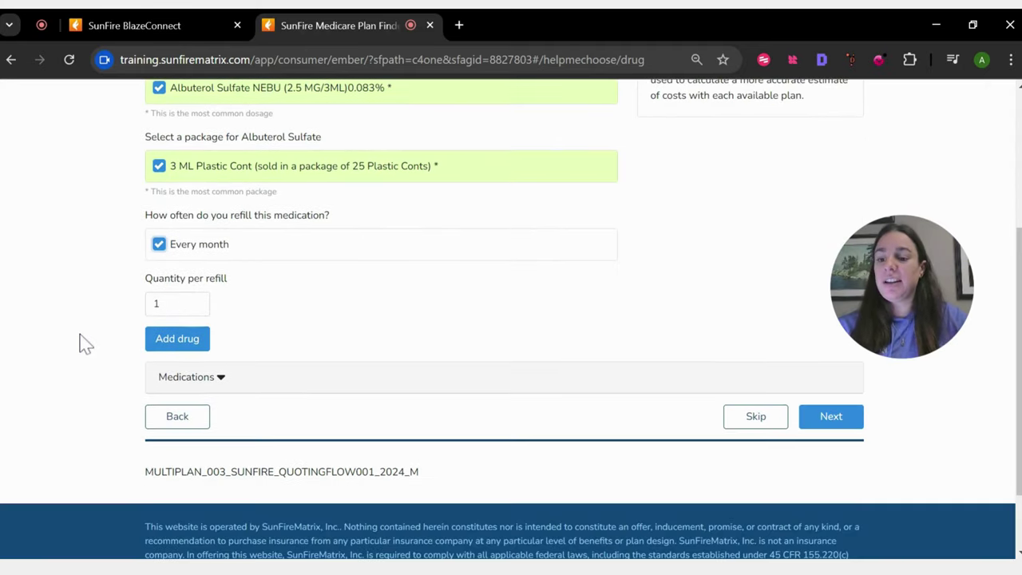
{"action": "left_click", "coordinate": [161, 339]}
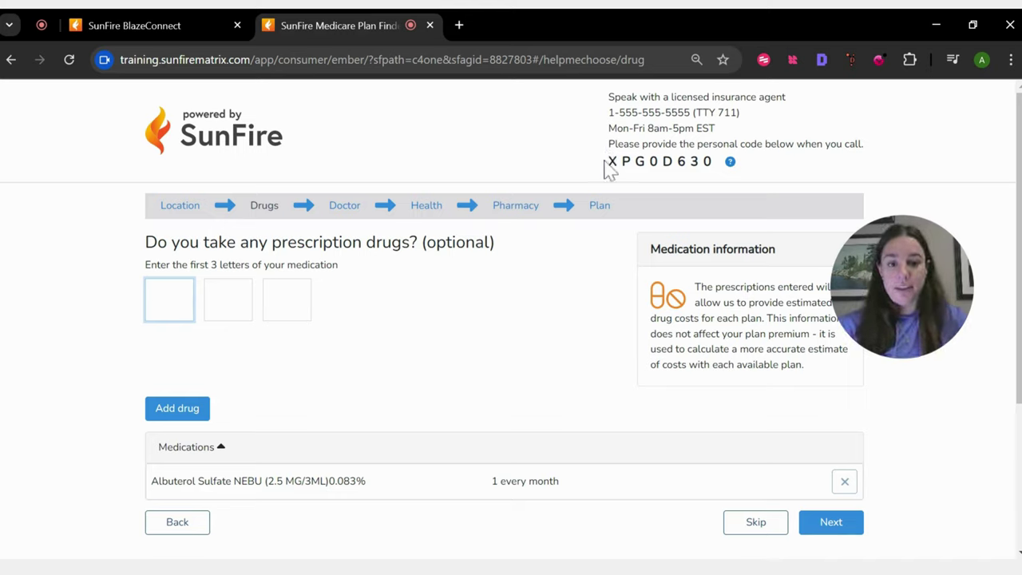
- Copy the client's personal code from the header and return to the BlazeConnect tab
{"action": "left_click_drag", "start_coordinate": [606, 162], "coordinate": [716, 162]}
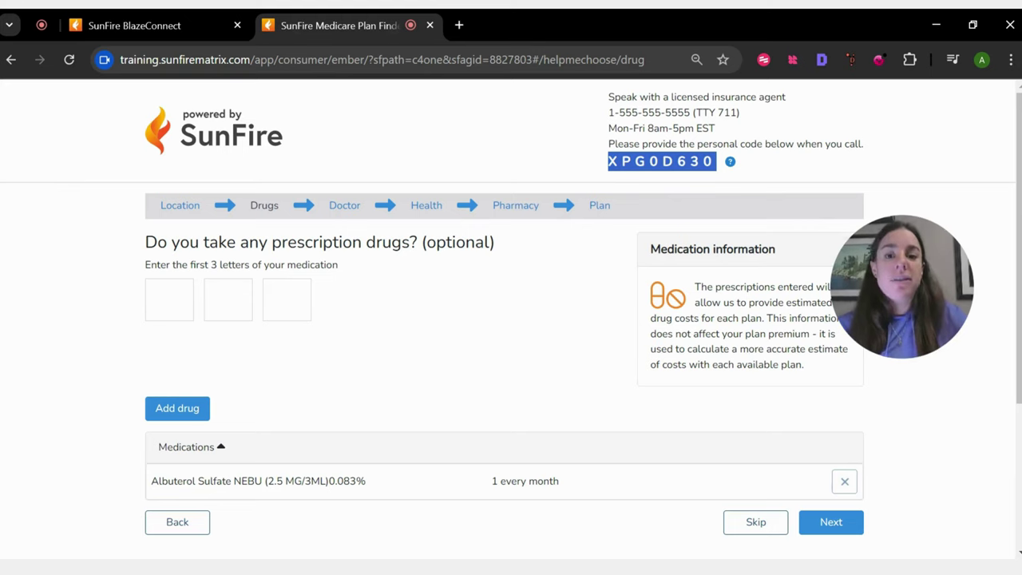
{"action": "left_click", "coordinate": [146, 22]}
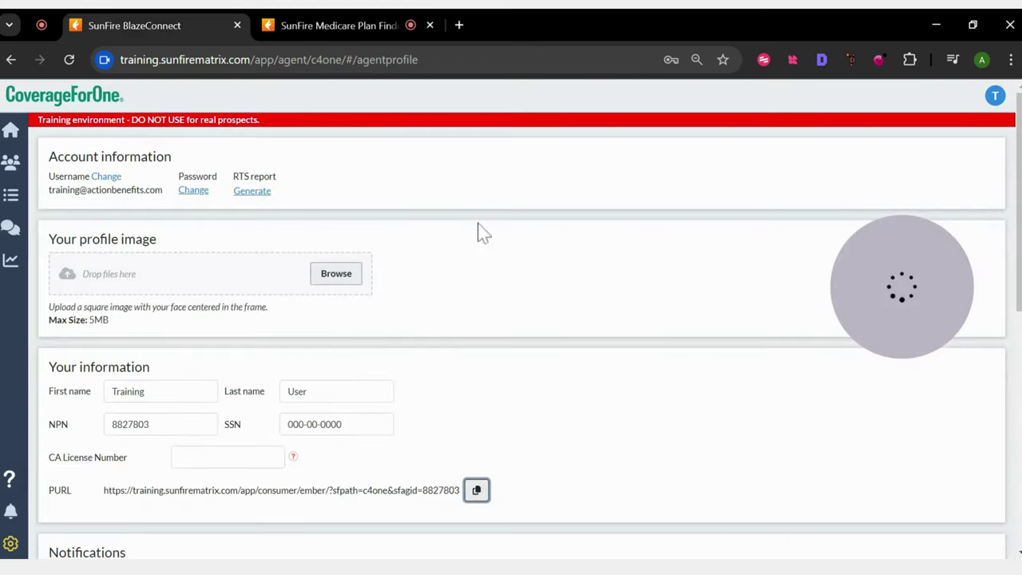
- From the Home dashboard, open Quote & Enroll and start a New Session
{"action": "left_click", "coordinate": [11, 131]}
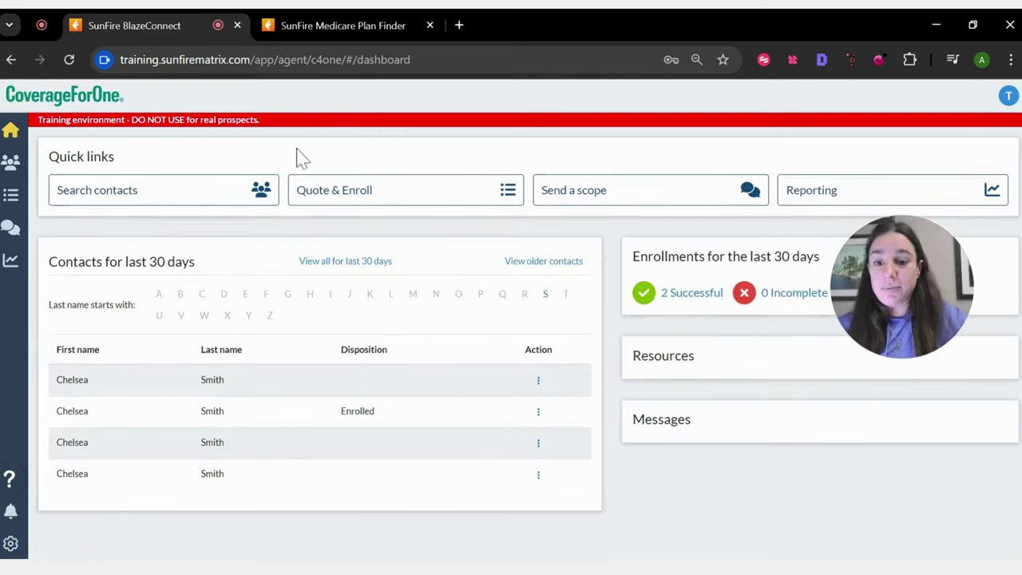
{"action": "left_click", "coordinate": [357, 202]}
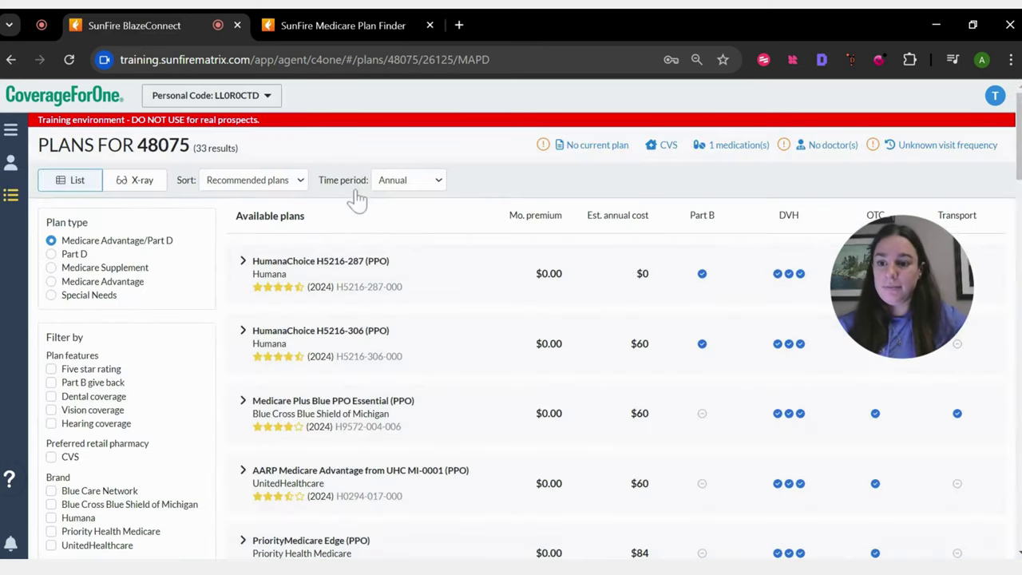
{"action": "left_click", "coordinate": [261, 99]}
{"action": "double_click", "coordinate": [176, 129]}
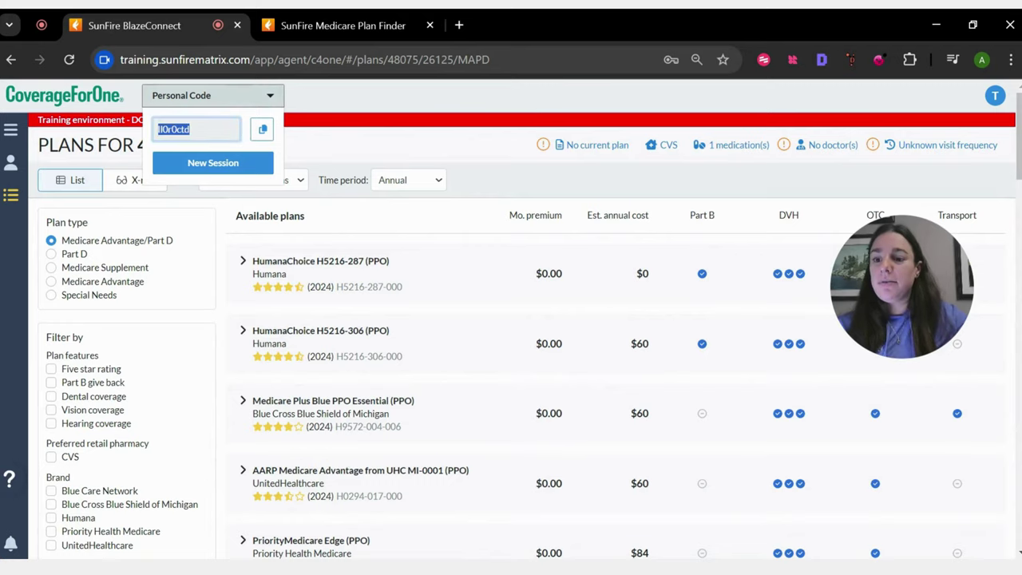
{"action": "left_click", "coordinate": [235, 164]}
- Paste the client's personal code into the Personal Code field and apply it
{"action": "left_click", "coordinate": [223, 97]}
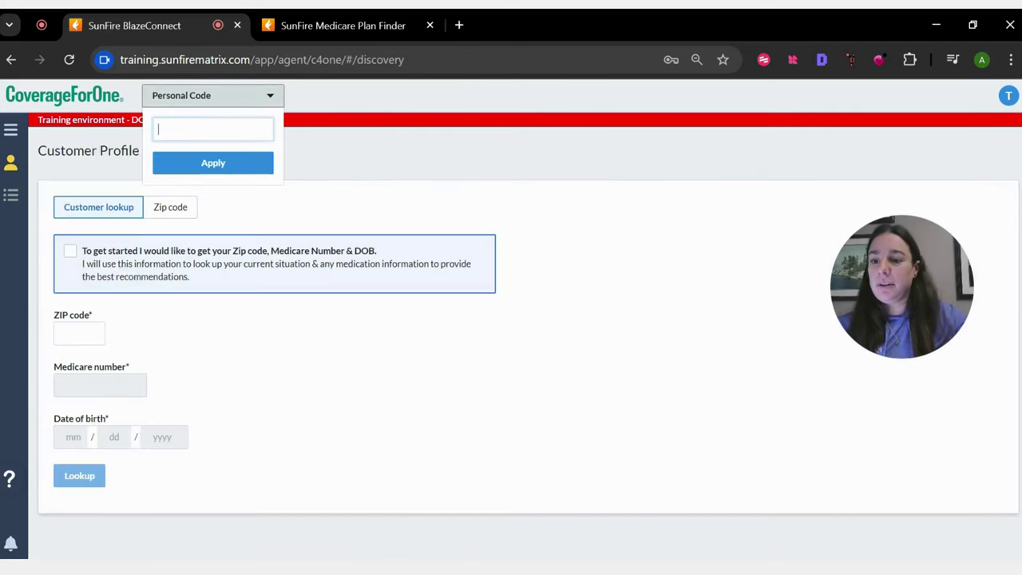
{"action": "key", "text": "ctrl+v"}
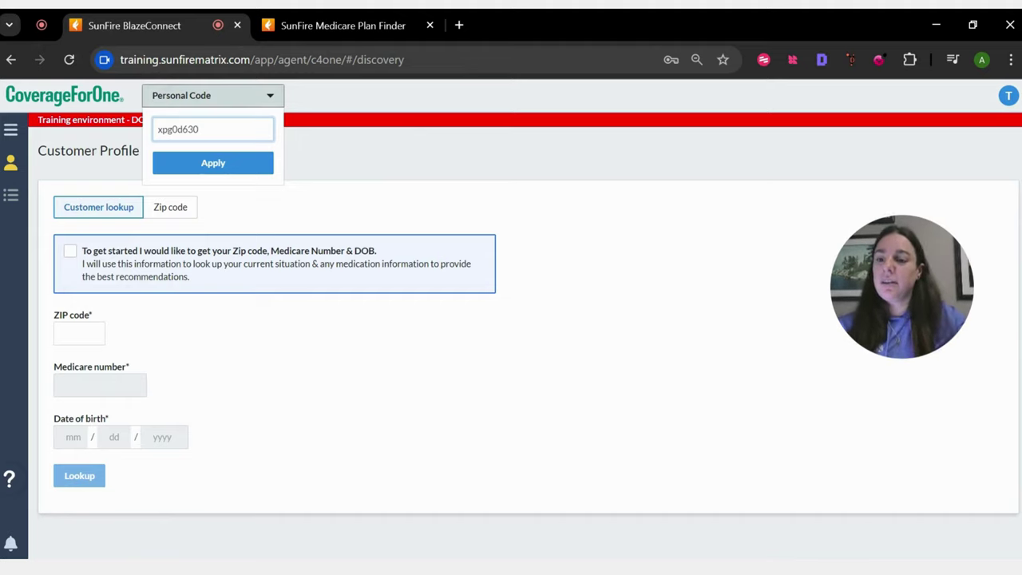
{"action": "left_click", "coordinate": [214, 164]}
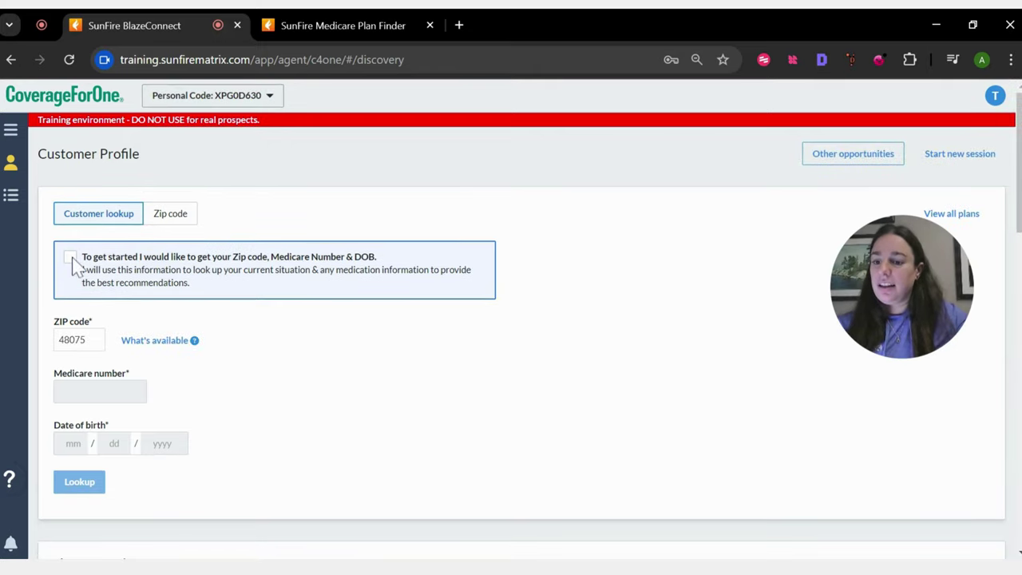
- Accept the get-started consent statement and confirm updating the session
{"action": "left_click", "coordinate": [71, 259]}
{"action": "left_click", "coordinate": [392, 366]}
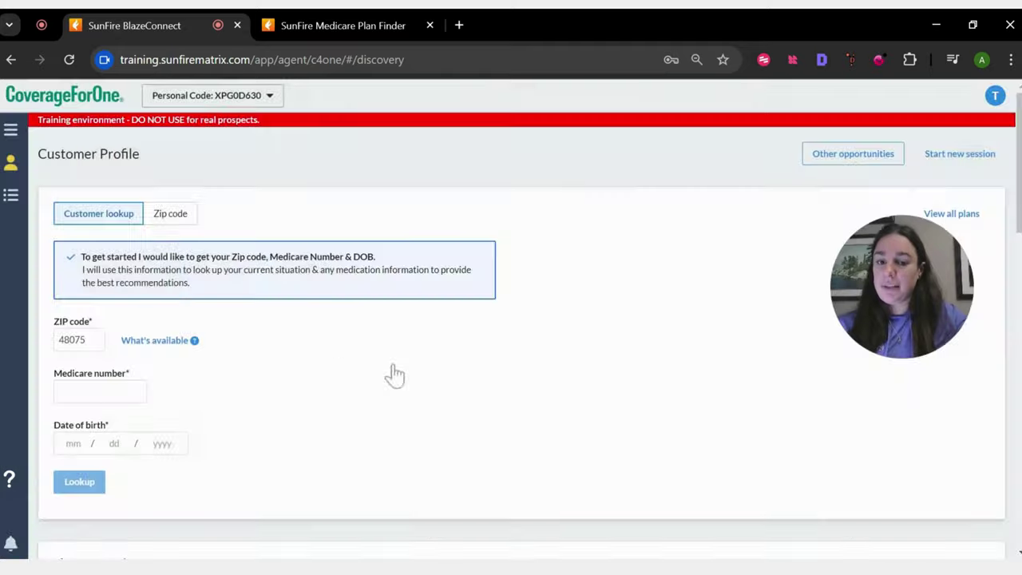
{"action": "scroll", "coordinate": [336, 365], "scroll_direction": "down", "scroll_amount": 6}
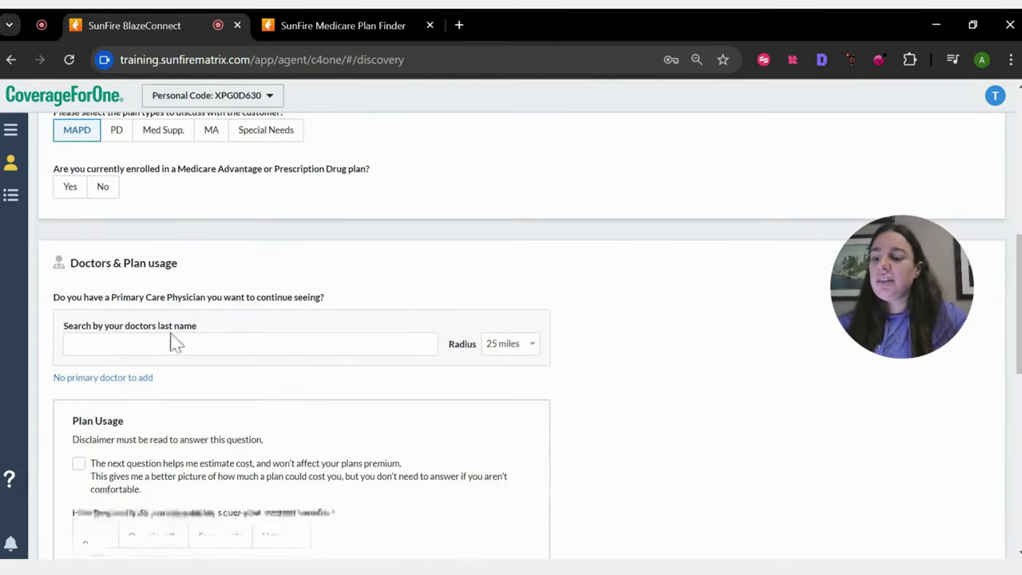
{"action": "scroll", "coordinate": [176, 342], "scroll_direction": "down", "scroll_amount": 5}
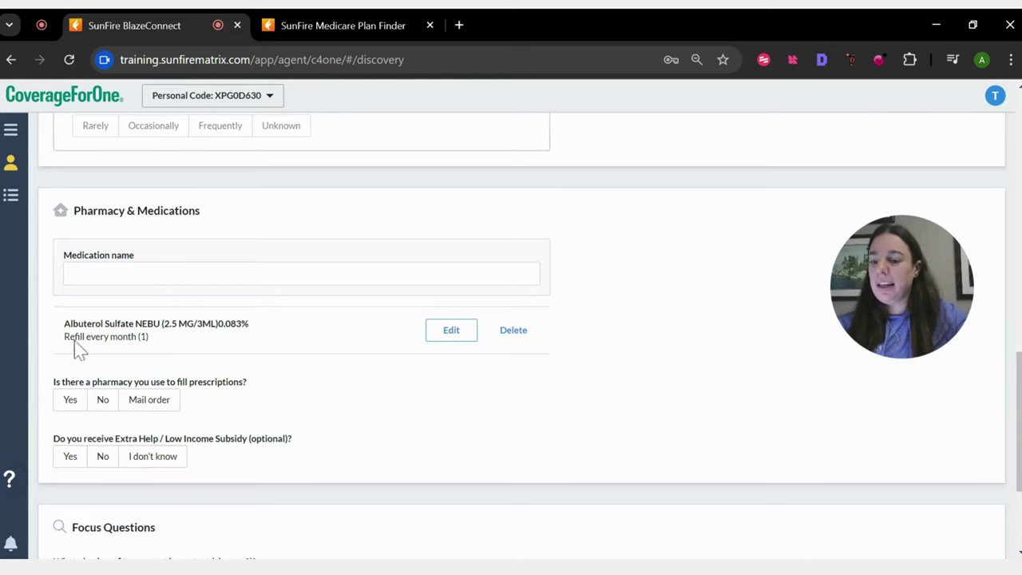
- Check the imported Albuterol under Pharmacy & Medications, then choose View all plans
{"action": "triple_click", "coordinate": [190, 334]}
{"action": "left_click", "coordinate": [231, 336]}
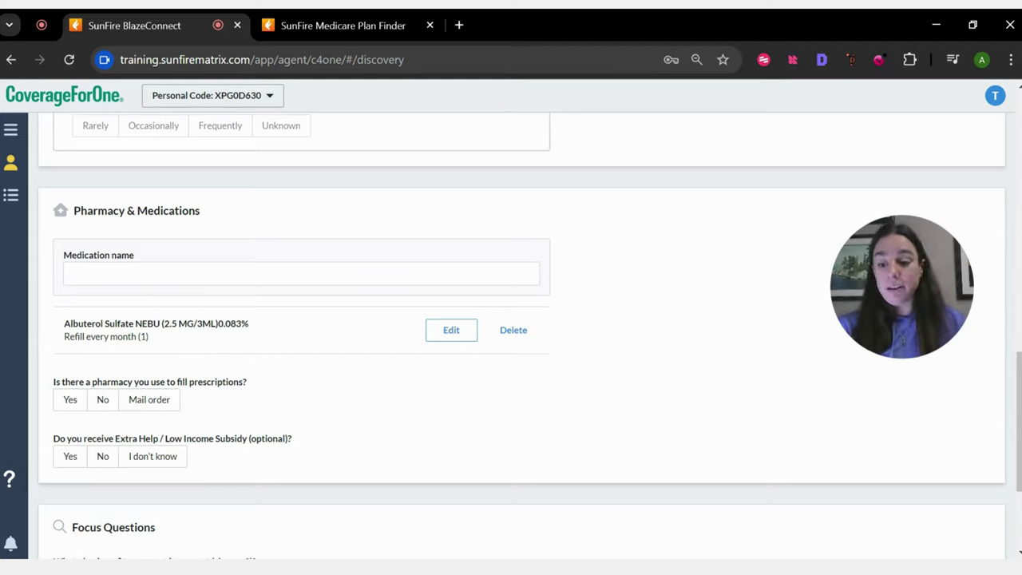
{"action": "scroll", "coordinate": [160, 351], "scroll_direction": "down", "scroll_amount": 3}
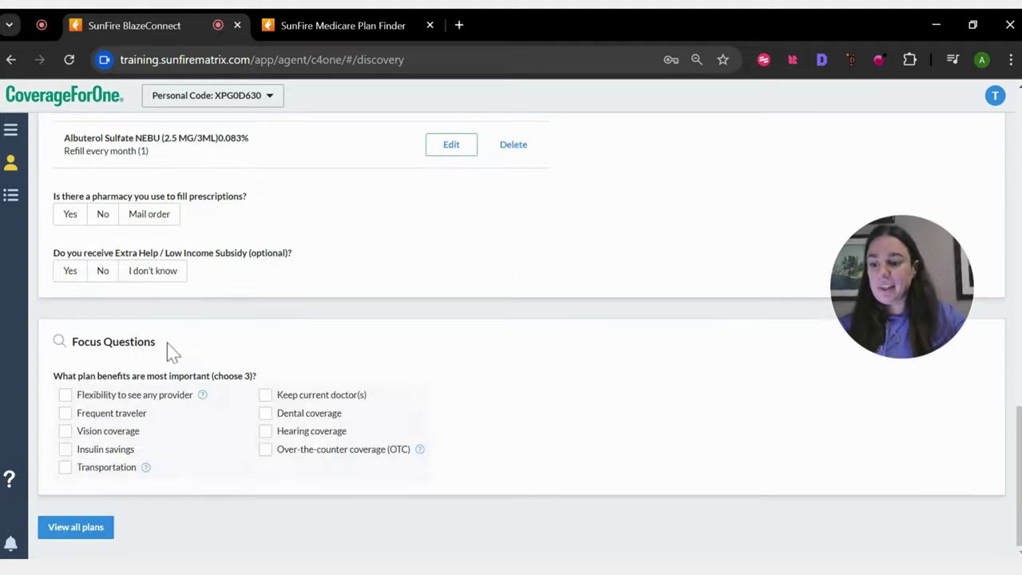
{"action": "left_click", "coordinate": [88, 525]}
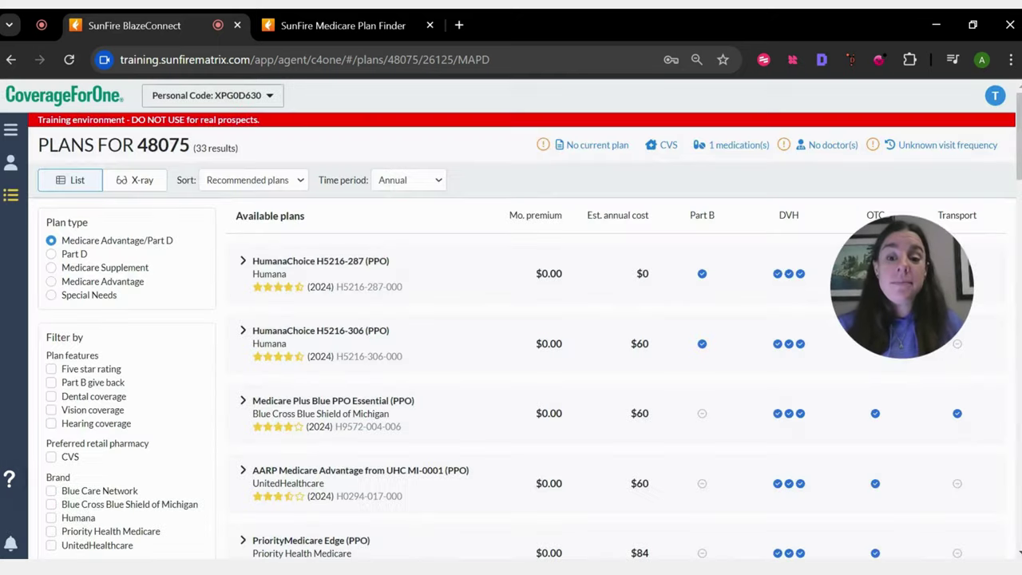
- Scroll through the 33 plans for 48075 and back to HumanaChoice H5216-287 at the top
{"action": "scroll", "coordinate": [274, 403], "scroll_direction": "down", "scroll_amount": 4}
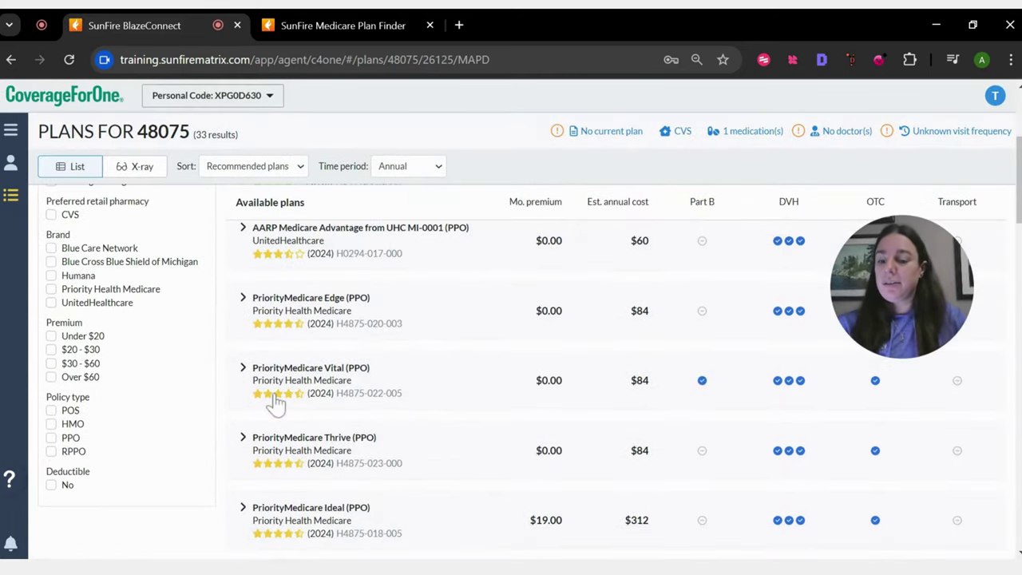
{"action": "scroll", "coordinate": [449, 392], "scroll_direction": "up", "scroll_amount": 4}
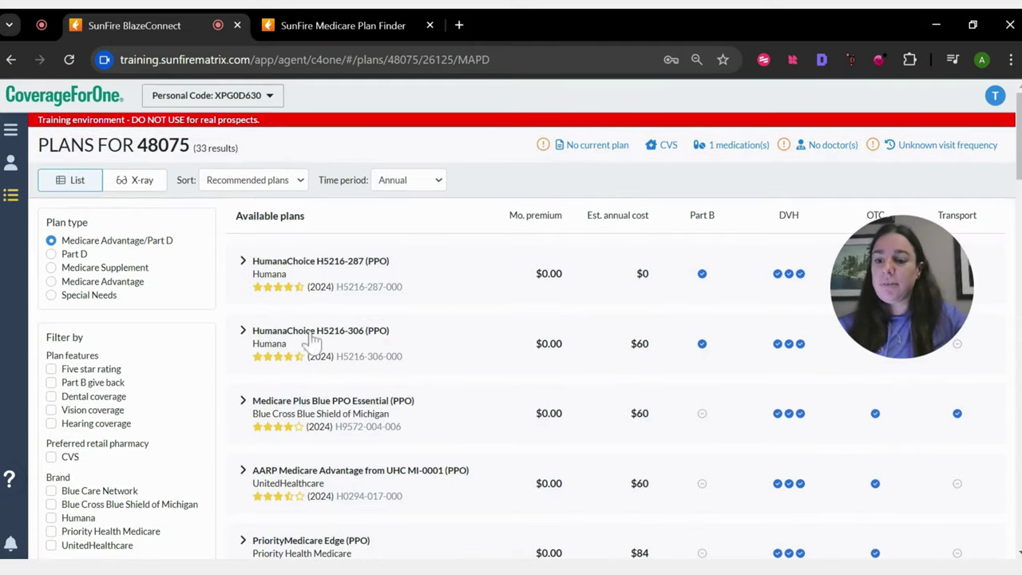